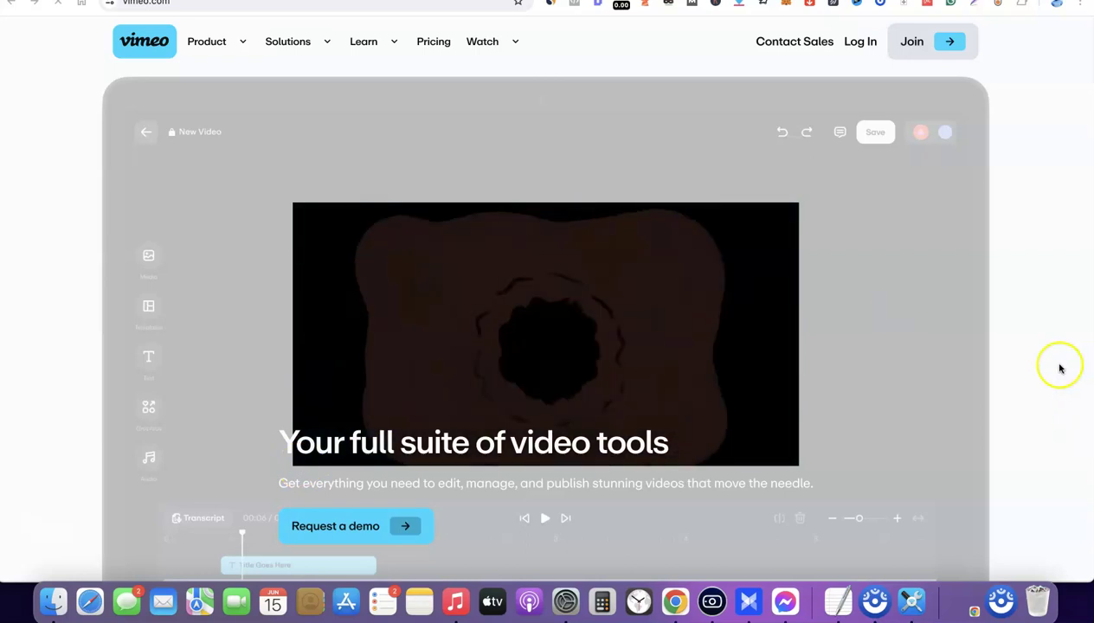
- Sign in to Vimeo and go to the 'Uploading Video On Youtube' video from Recents
left_click(860, 43)
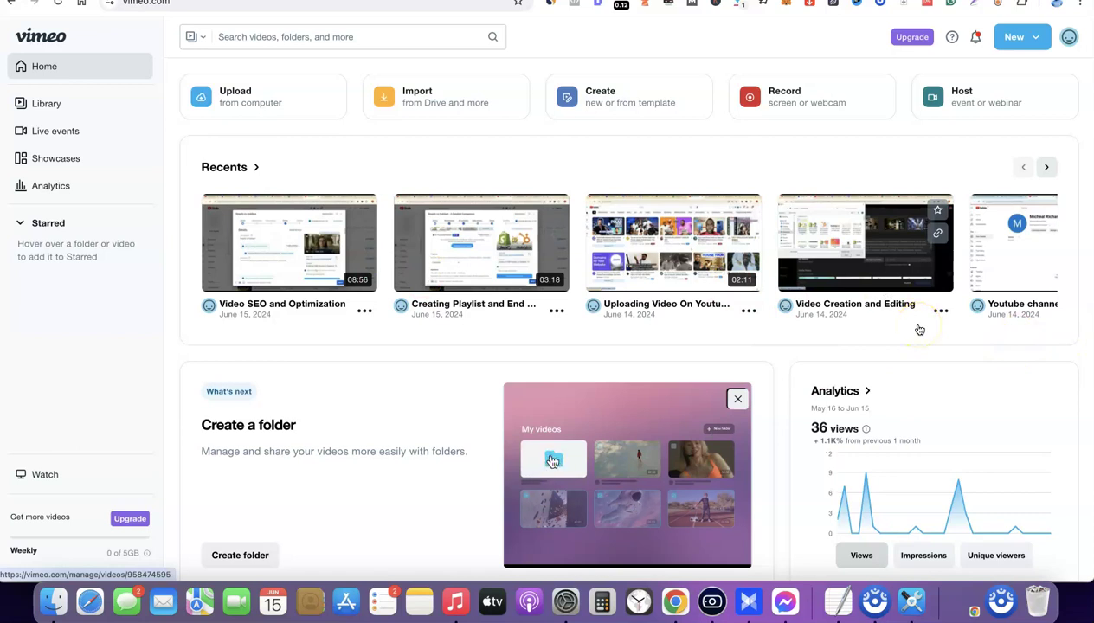
left_click(683, 237)
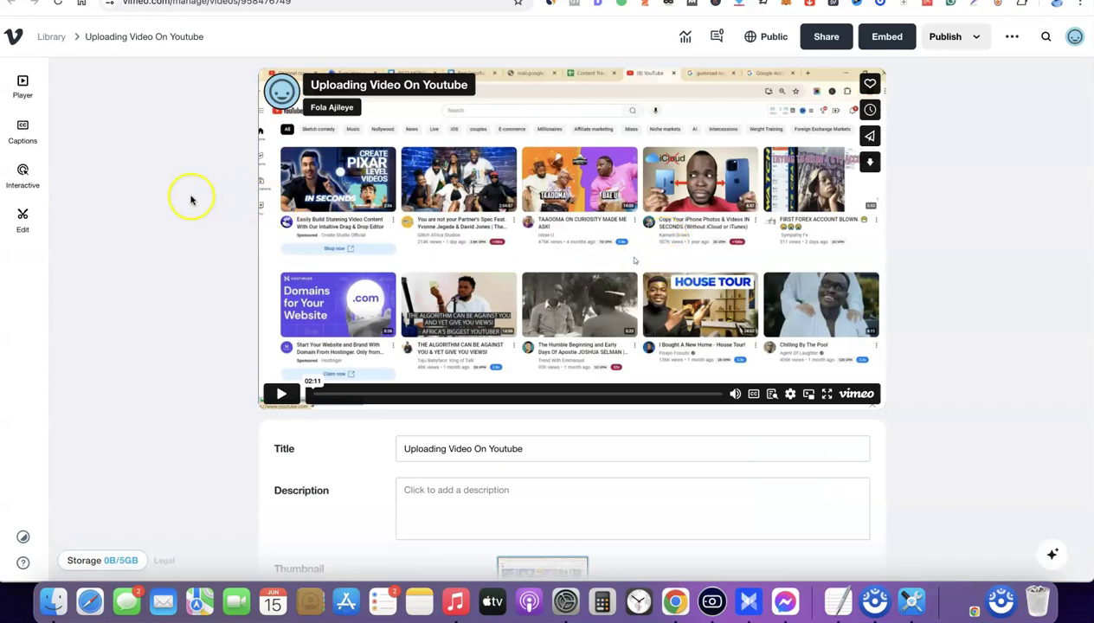
- In the Player settings, toggle 'Let users decide' under Video details to show profile picture, title and byline
left_click(23, 88)
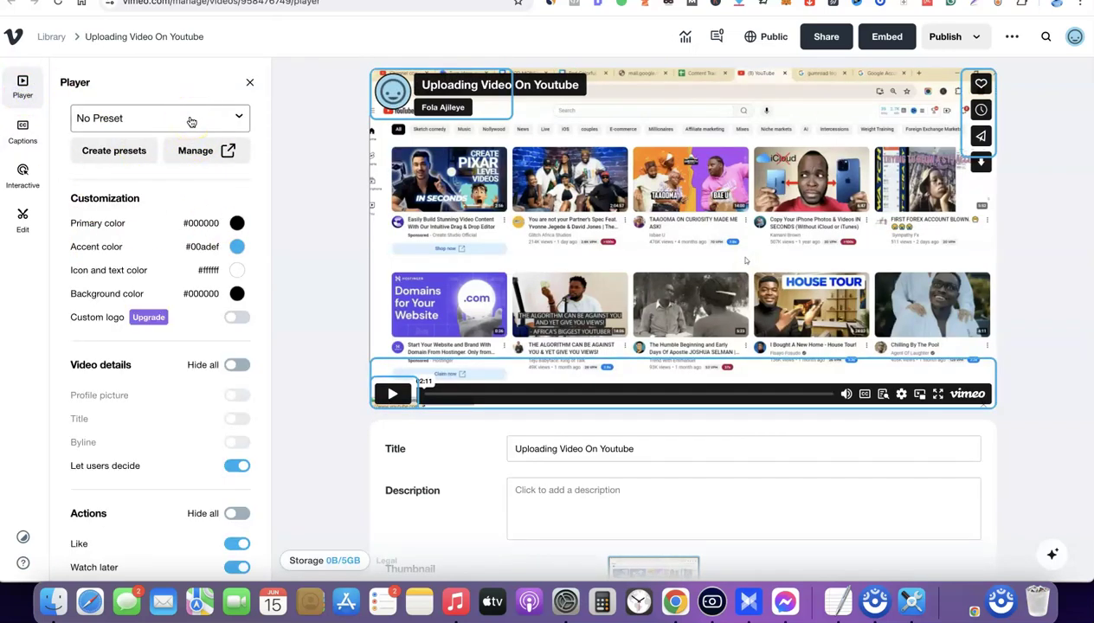
scroll(191, 121, "down", 1)
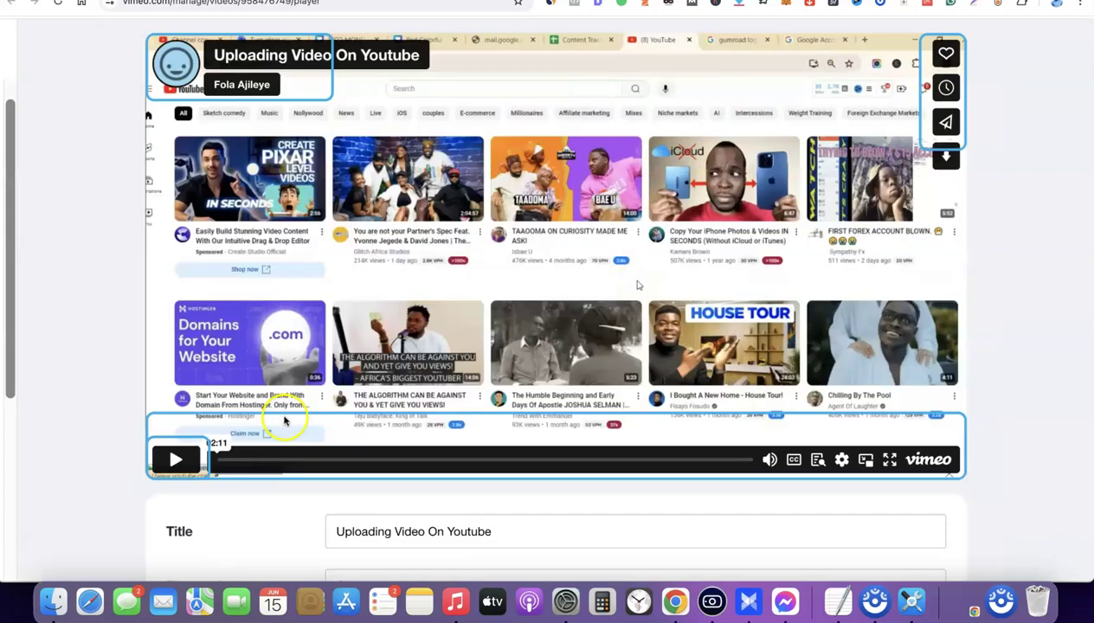
scroll(283, 421, "left", 5)
scroll(276, 419, "down", 3)
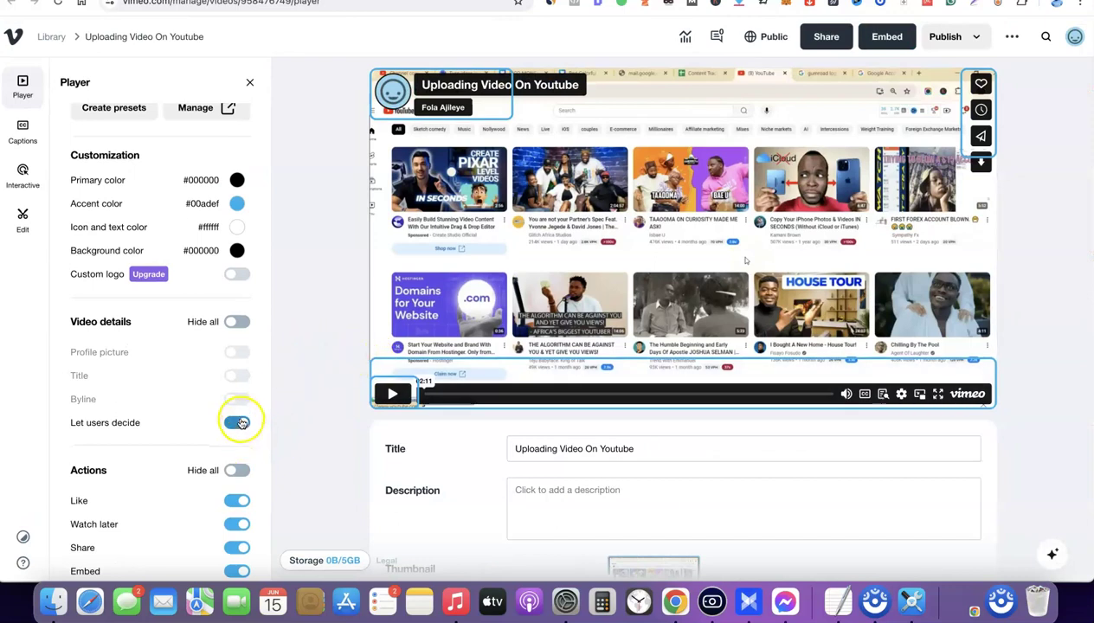
left_click(238, 423)
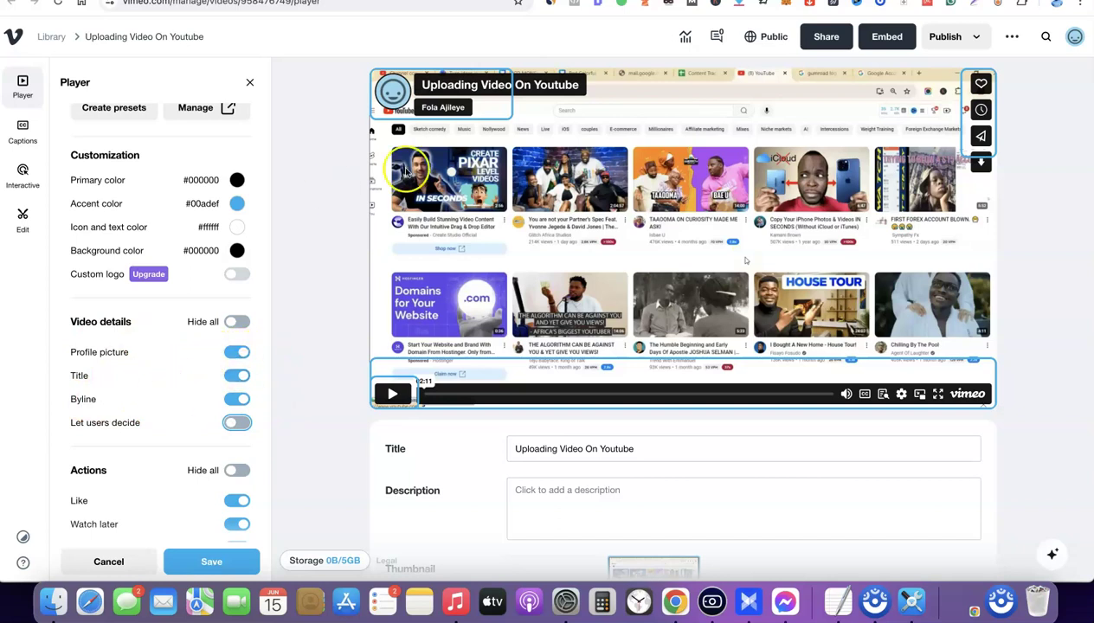
- Switch off the Profile picture, Title and Byline toggles under Video details
left_click(237, 351)
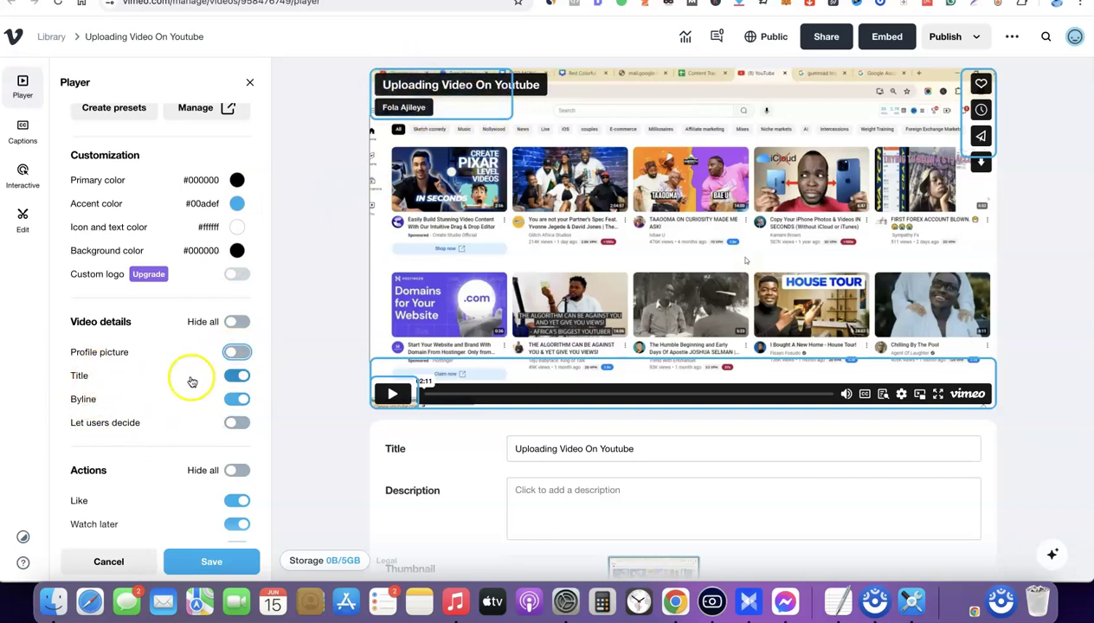
left_click(240, 376)
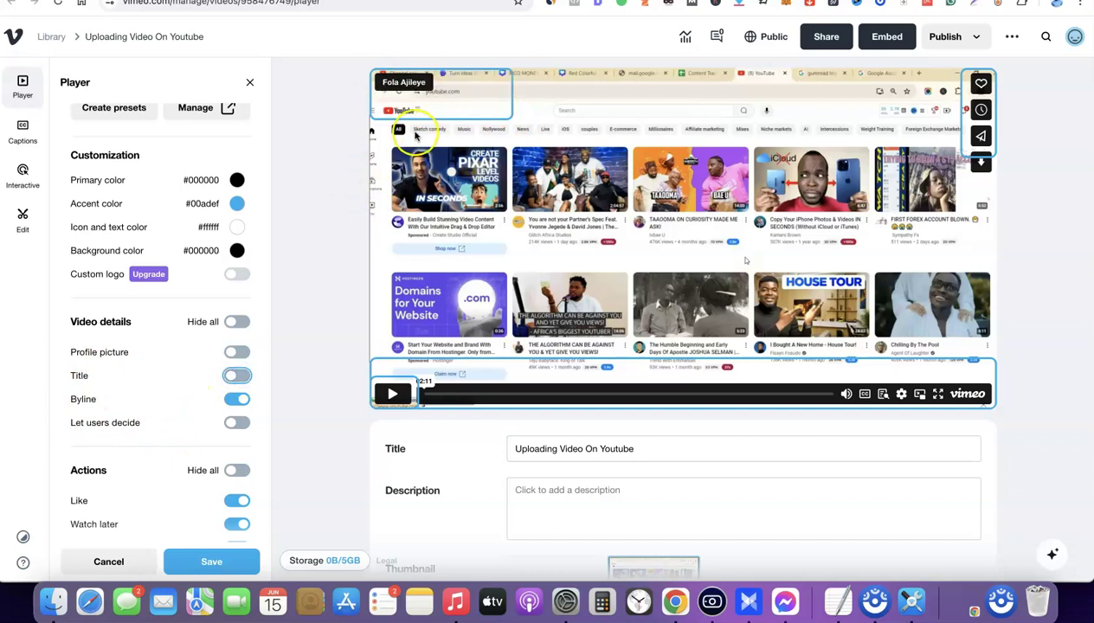
left_click(246, 400)
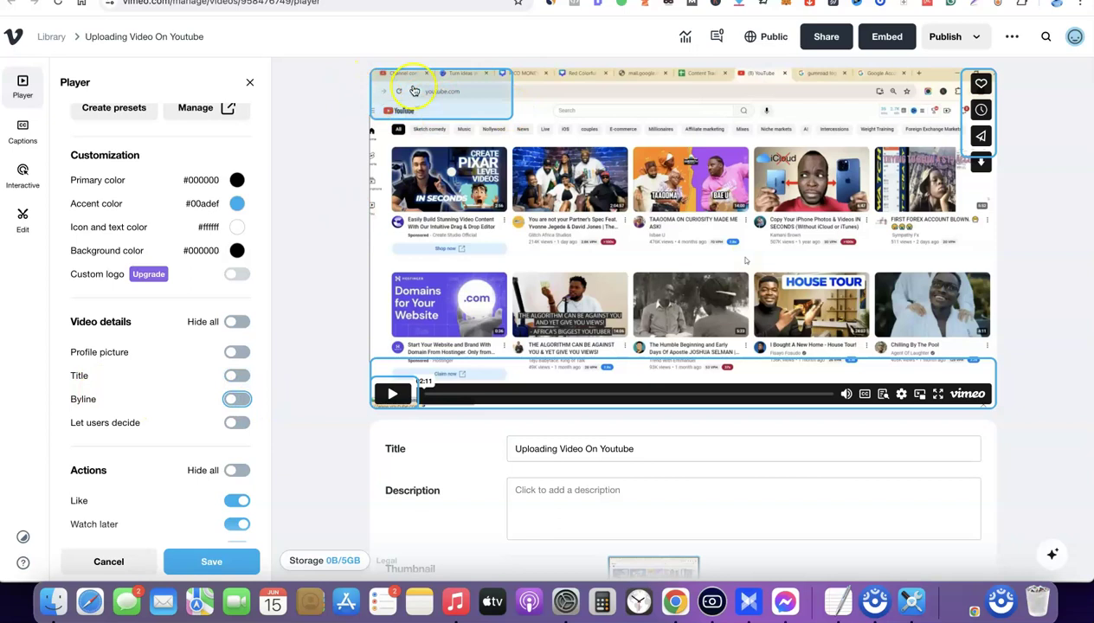
scroll(291, 198, "down", 3)
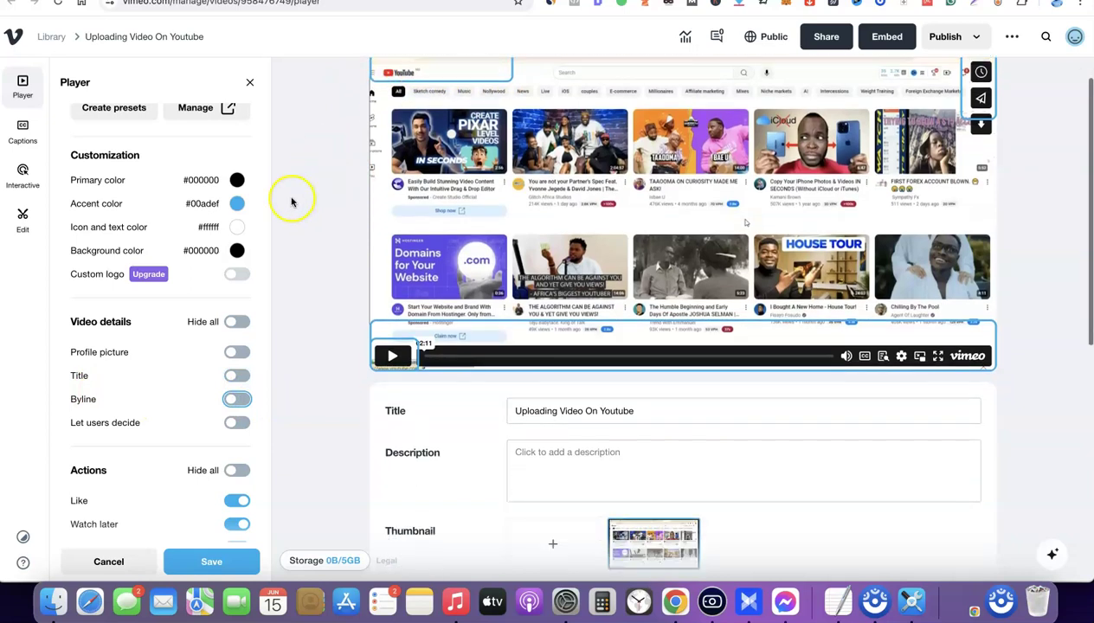
scroll(232, 207, "down", 4)
scroll(818, 262, "up", 3)
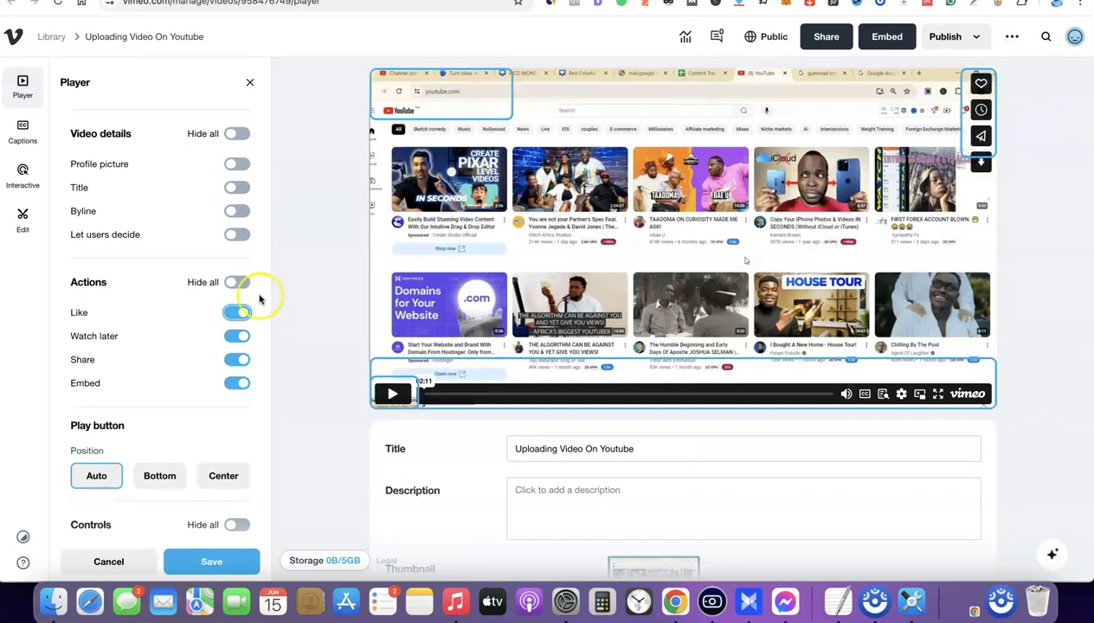
- Turn off the Like, Watch later, Share and Embed action toggles
left_click(239, 313)
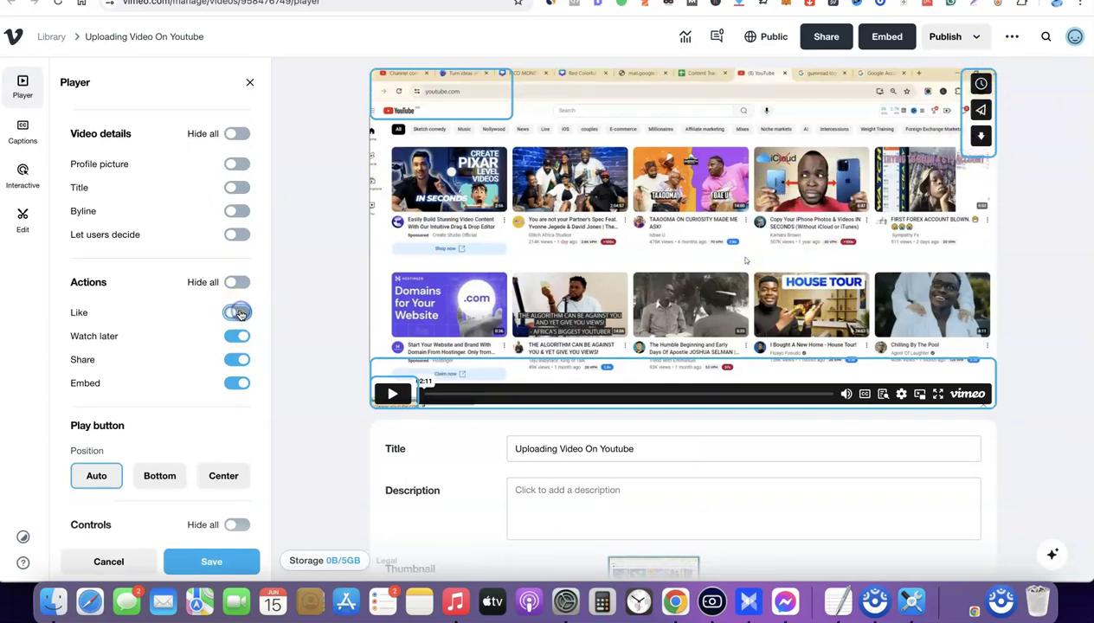
scroll(245, 270, "down", 1)
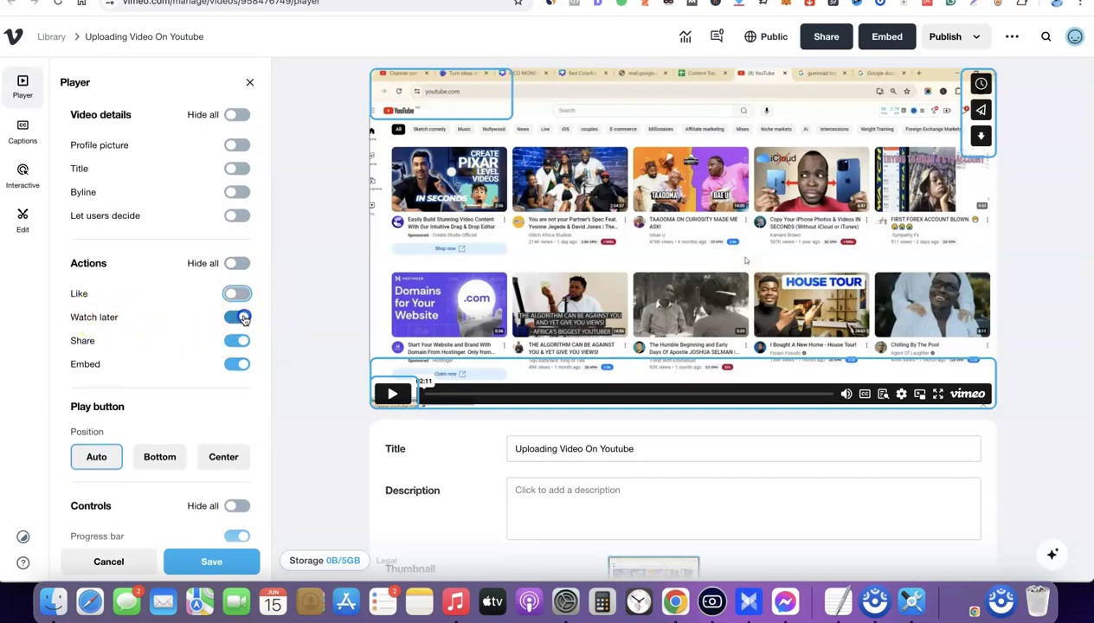
left_click(238, 317)
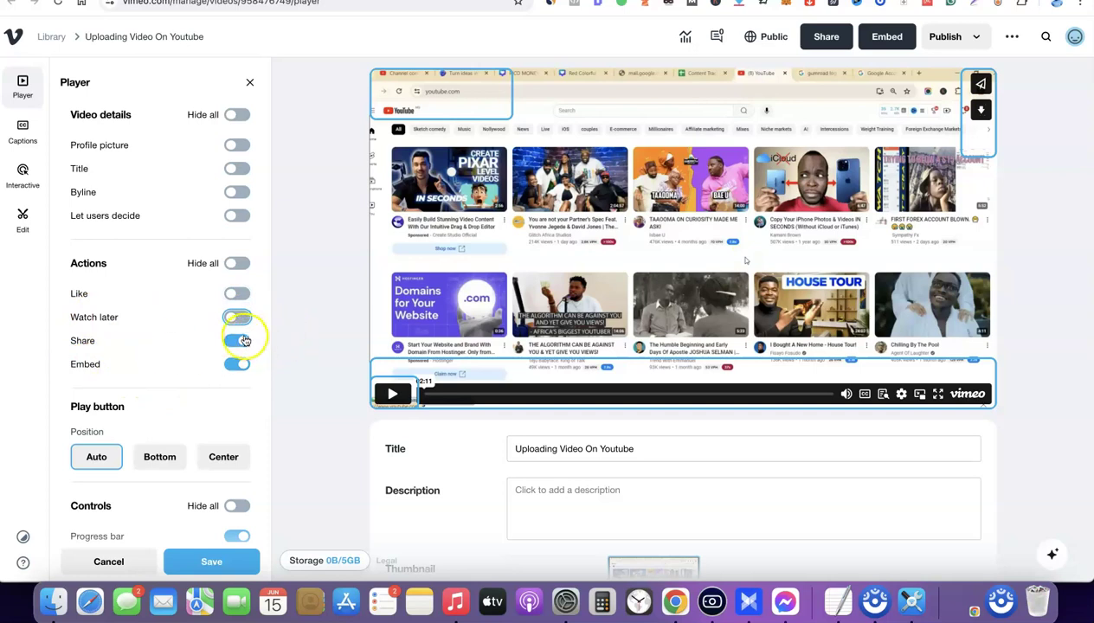
left_click(237, 339)
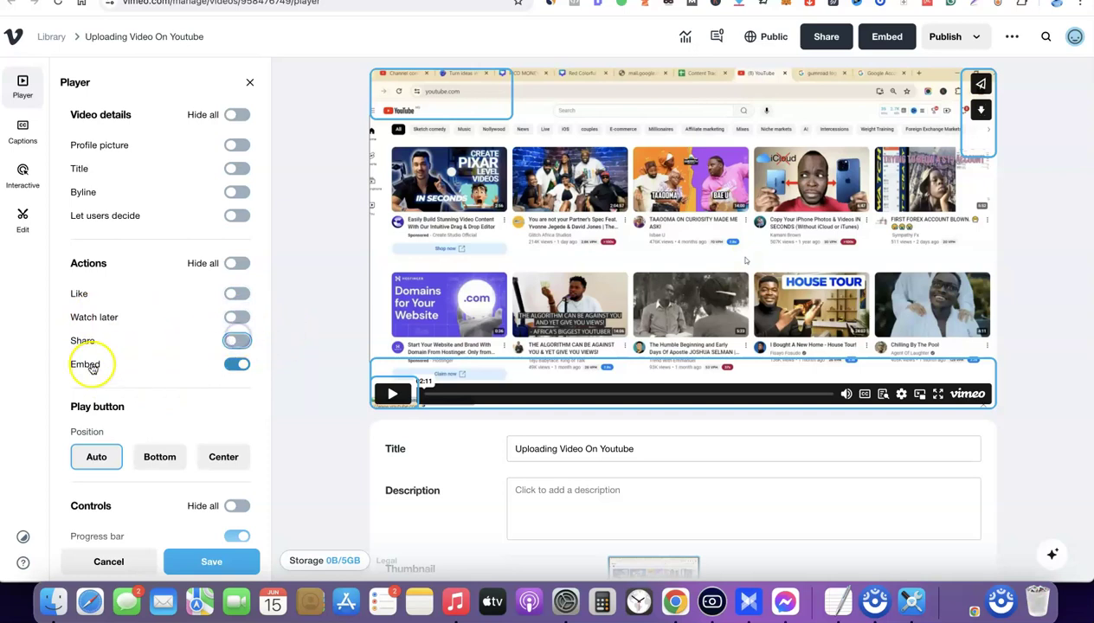
left_click(238, 366)
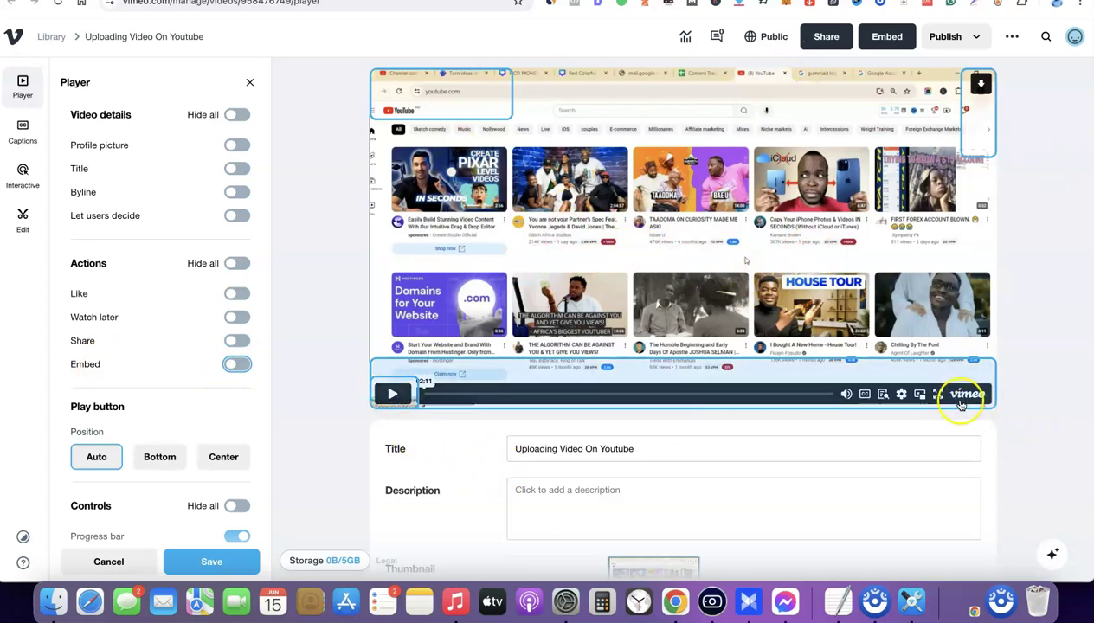
- Switch off the Vimeo logo toggle in the player Controls section
scroll(199, 327, "down", 1)
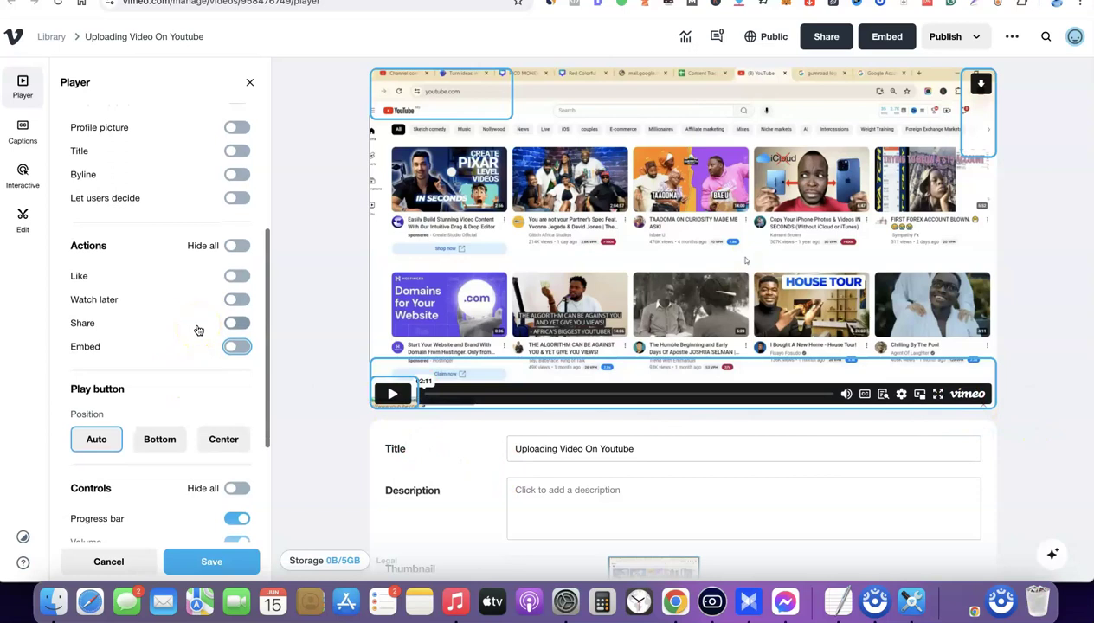
scroll(199, 329, "down", 5)
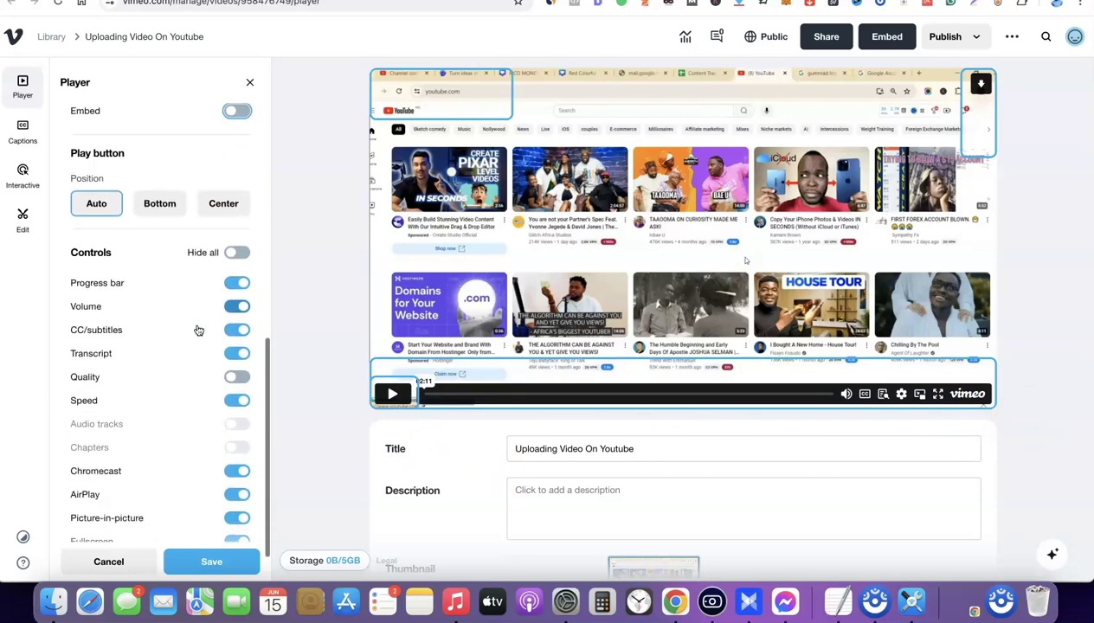
scroll(199, 330, "down", 1)
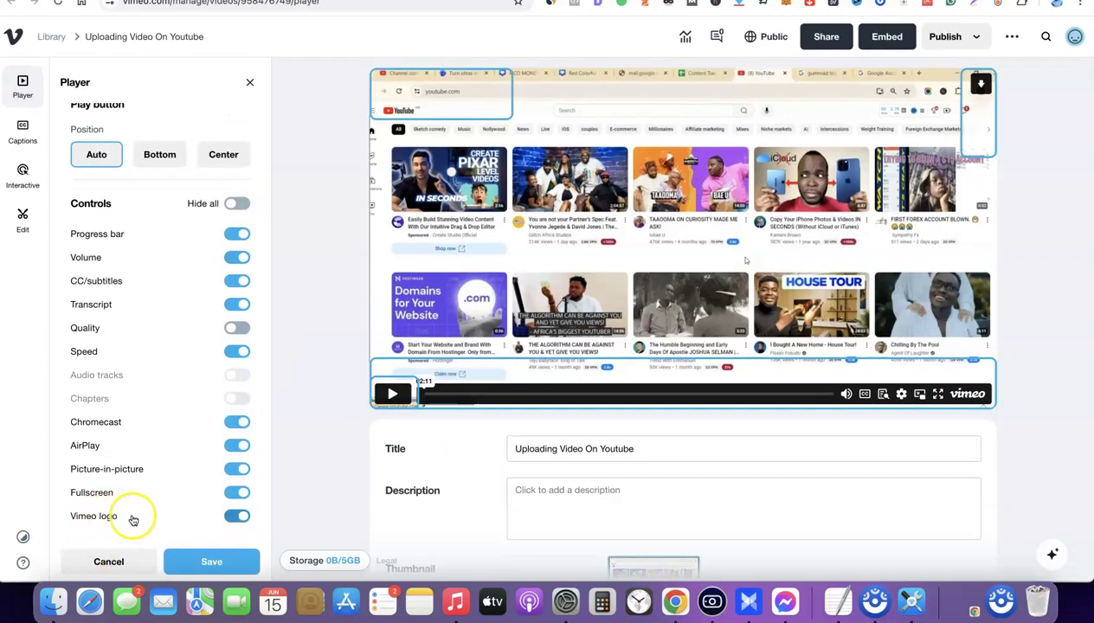
left_click(241, 517)
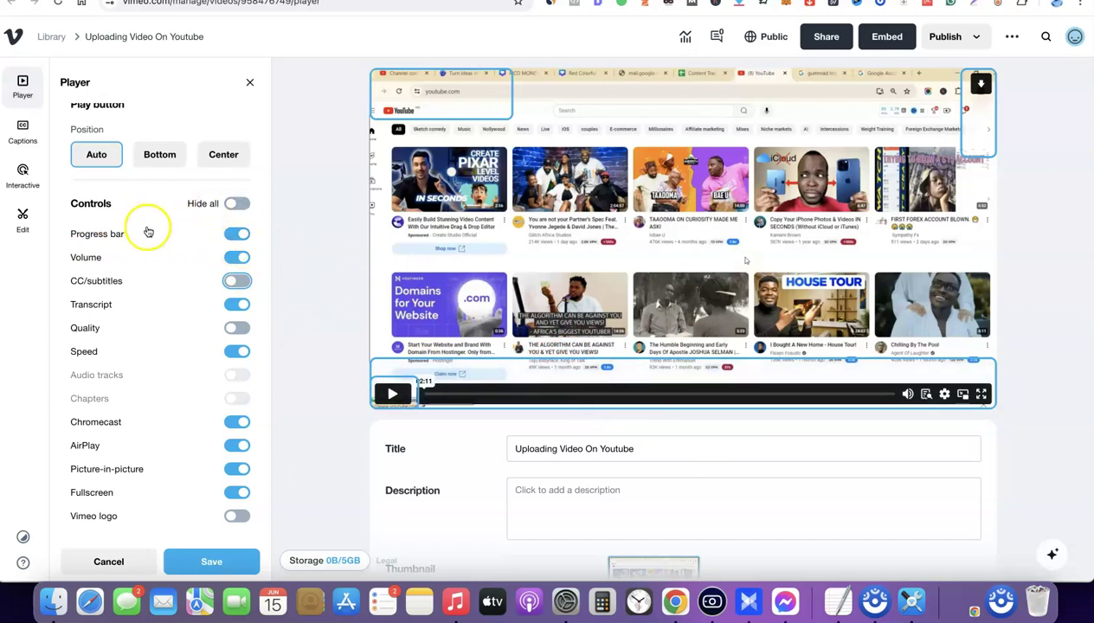
- Turn off Chromecast and picture-in-picture in Controls and save the player settings
scroll(647, 472, "down", 1)
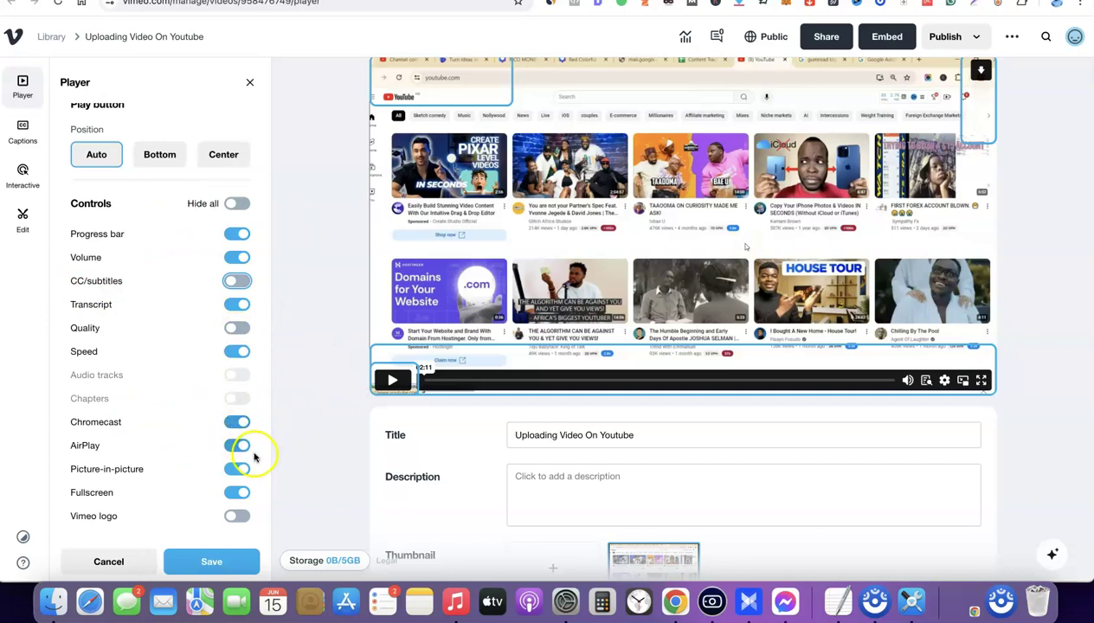
left_click(244, 422)
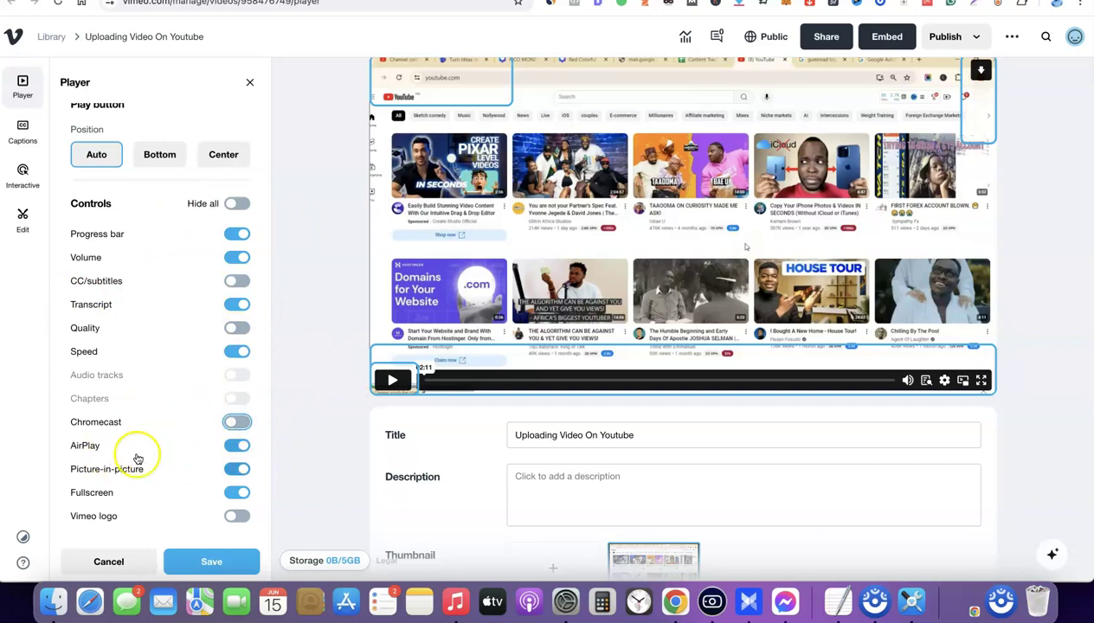
left_click(244, 469)
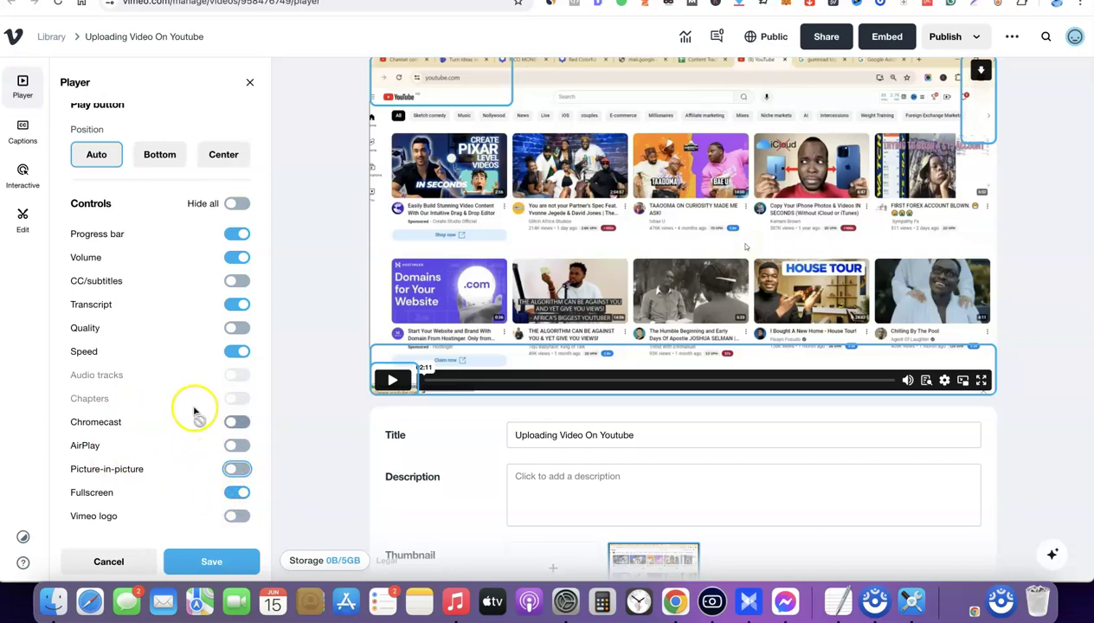
scroll(197, 414, "up", 1)
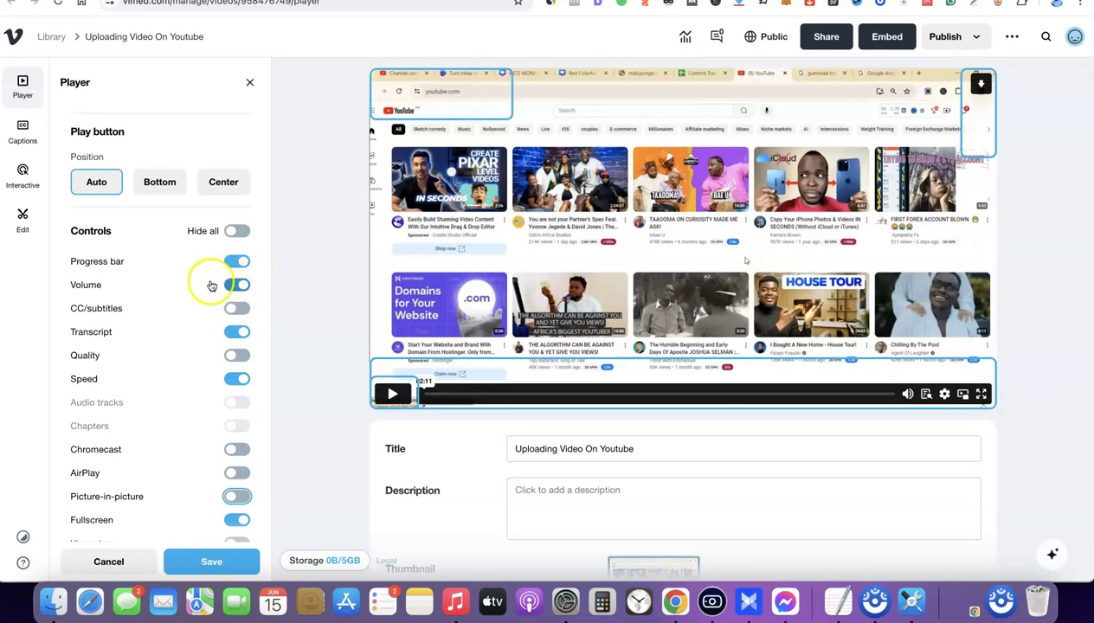
scroll(162, 250, "down", 1)
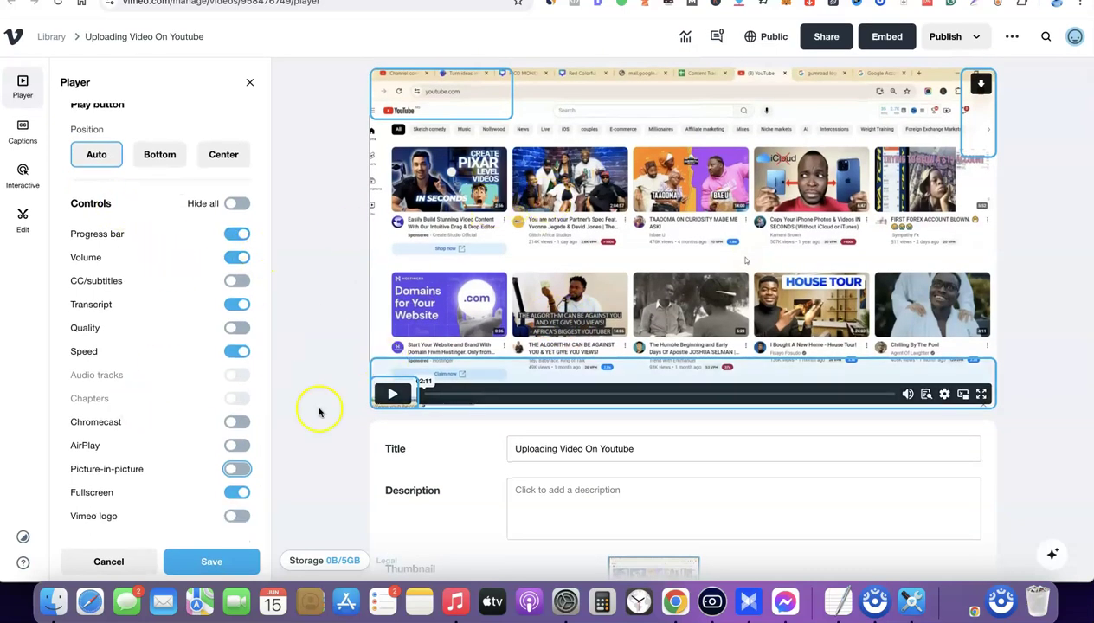
left_click(218, 561)
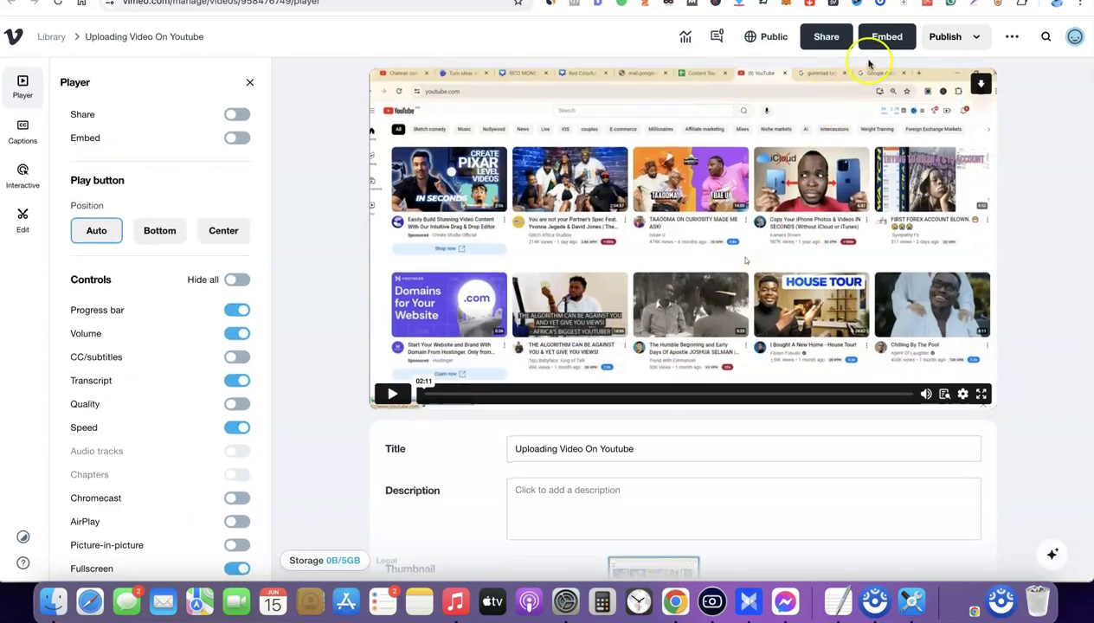
- Copy the video's embed code from the Embed dialog
left_click(888, 40)
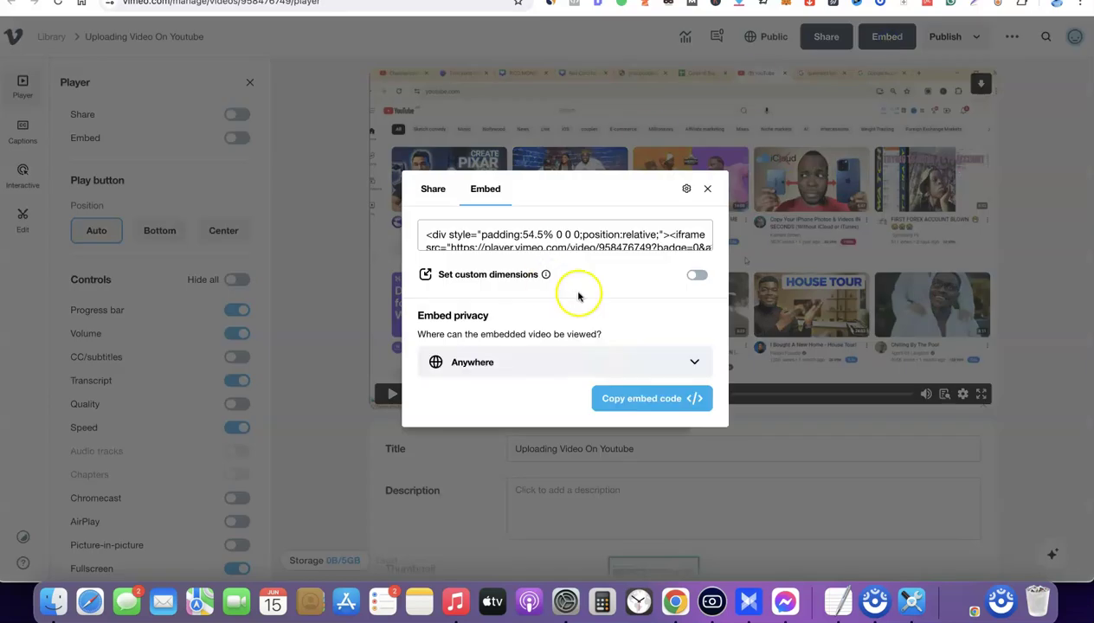
left_click(648, 398)
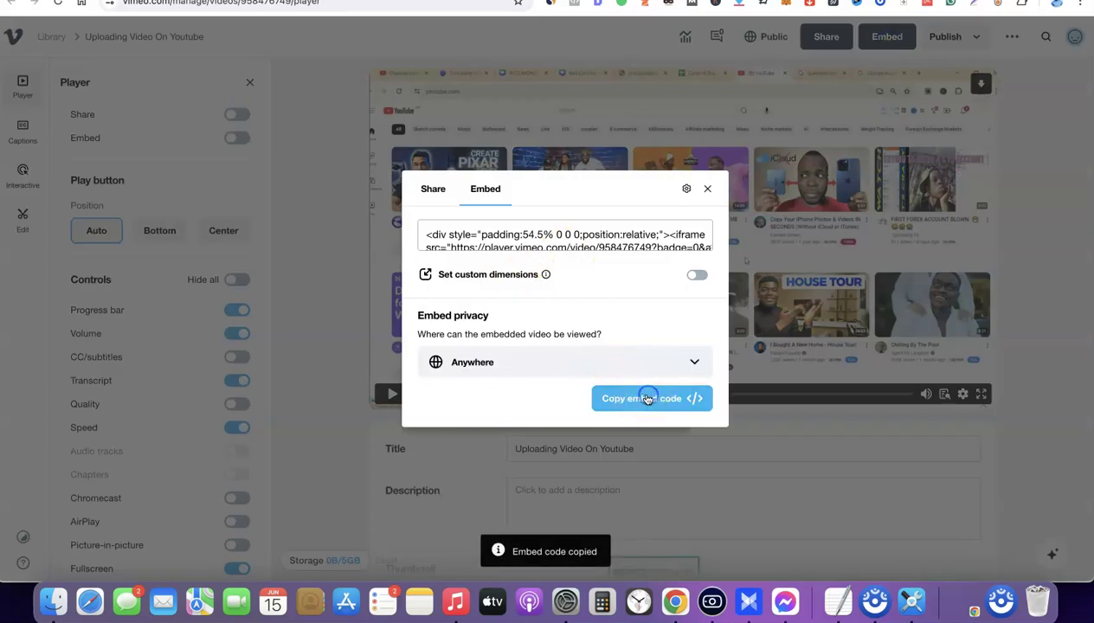